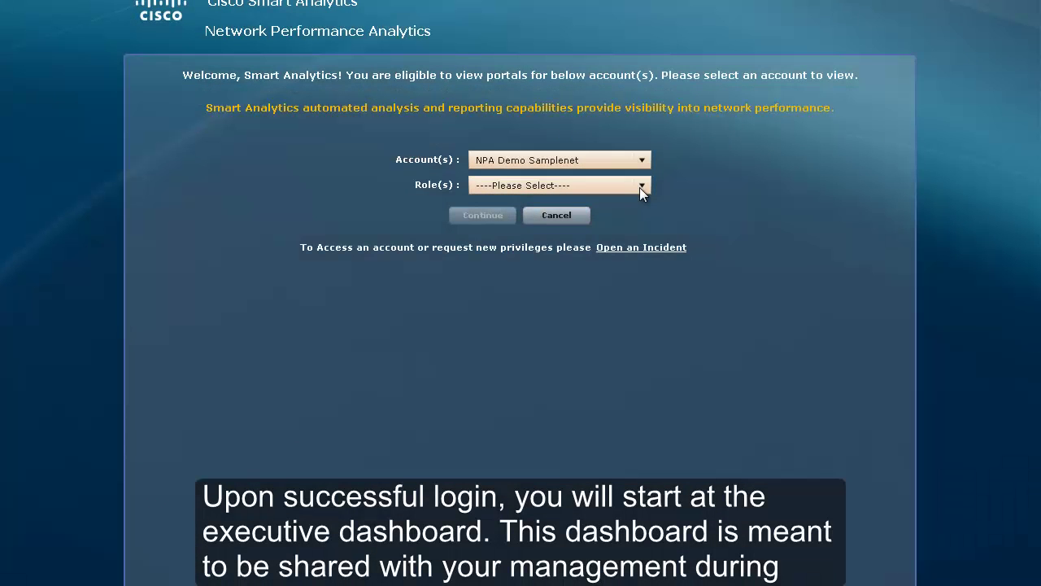
- Enter the NPA Demo Samplenet portal as CUSTOMER and dismiss the account notification
{"action": "left_click", "coordinate": [640, 187]}
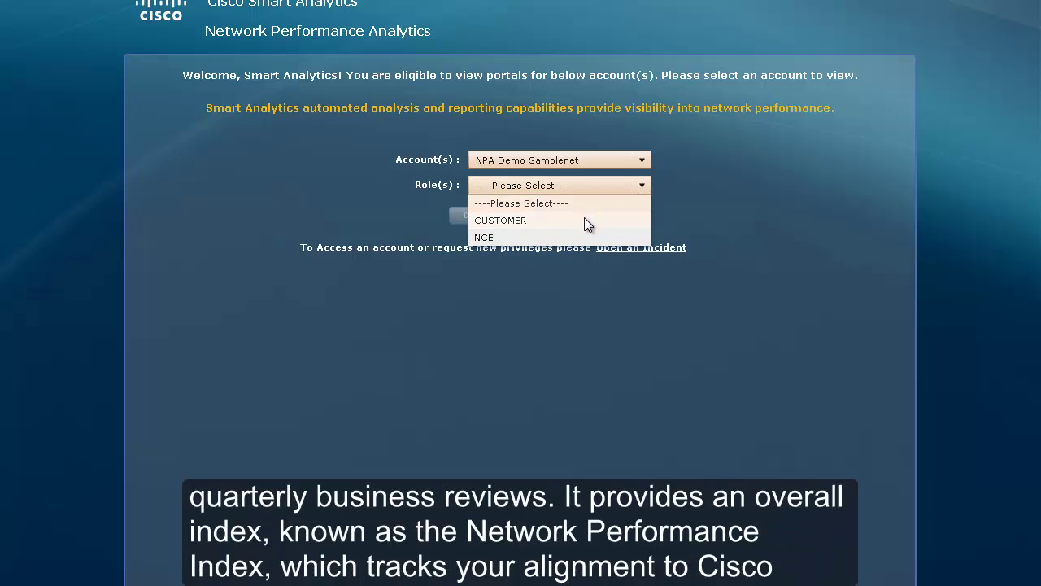
{"action": "left_click", "coordinate": [585, 220]}
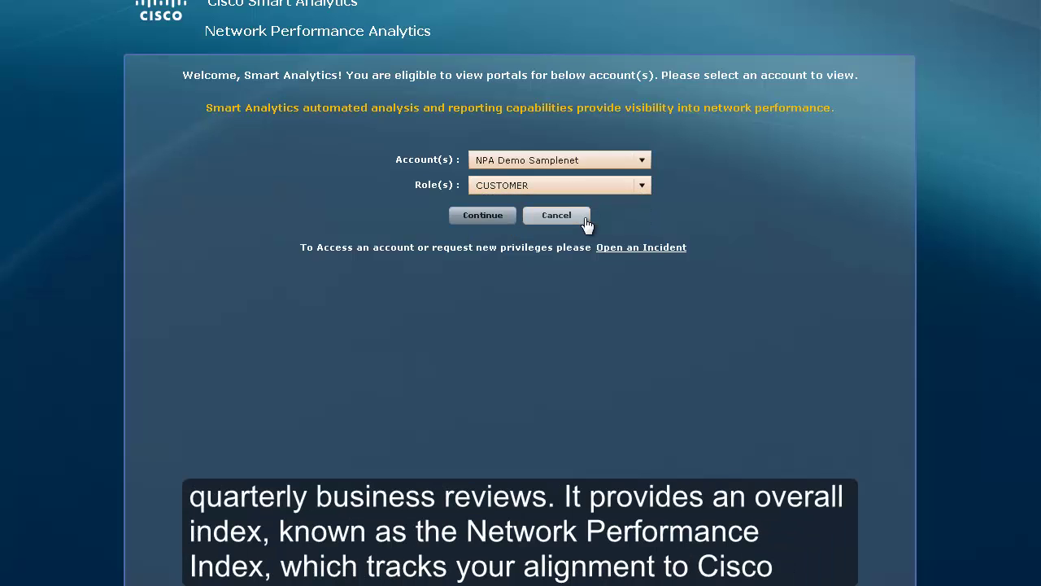
{"action": "left_click", "coordinate": [489, 223]}
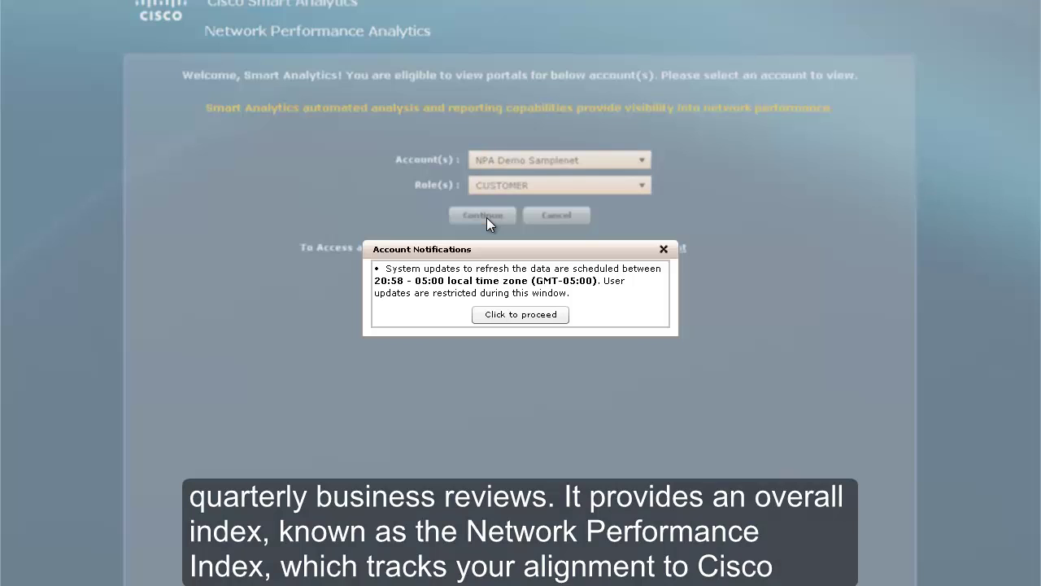
{"action": "left_click", "coordinate": [516, 315]}
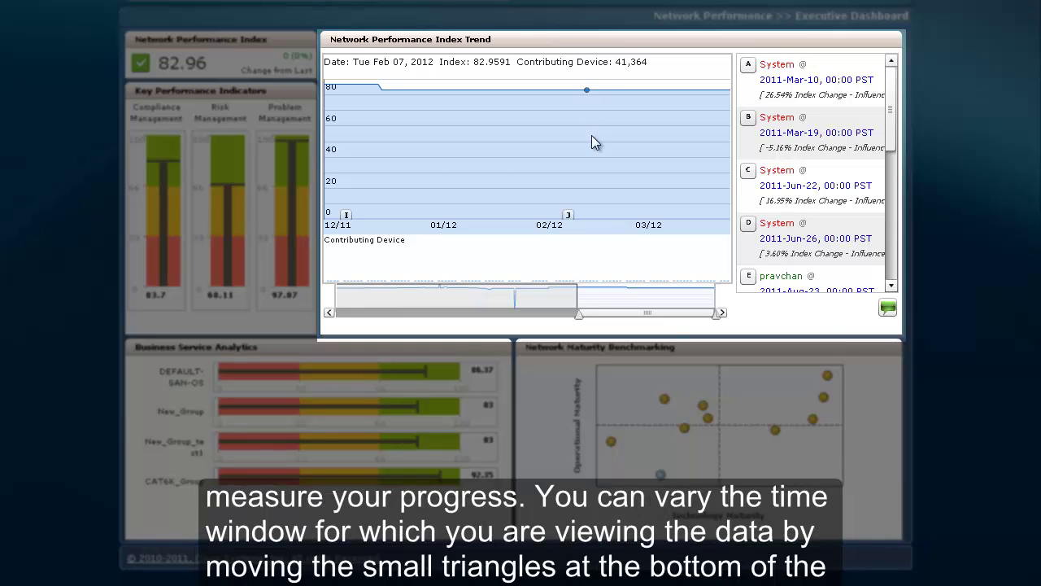
- Widen and shift the index trend chart's slider so it spans 09/11 to 03/12
{"action": "left_click_drag", "start_coordinate": [579, 318], "coordinate": [495, 326]}
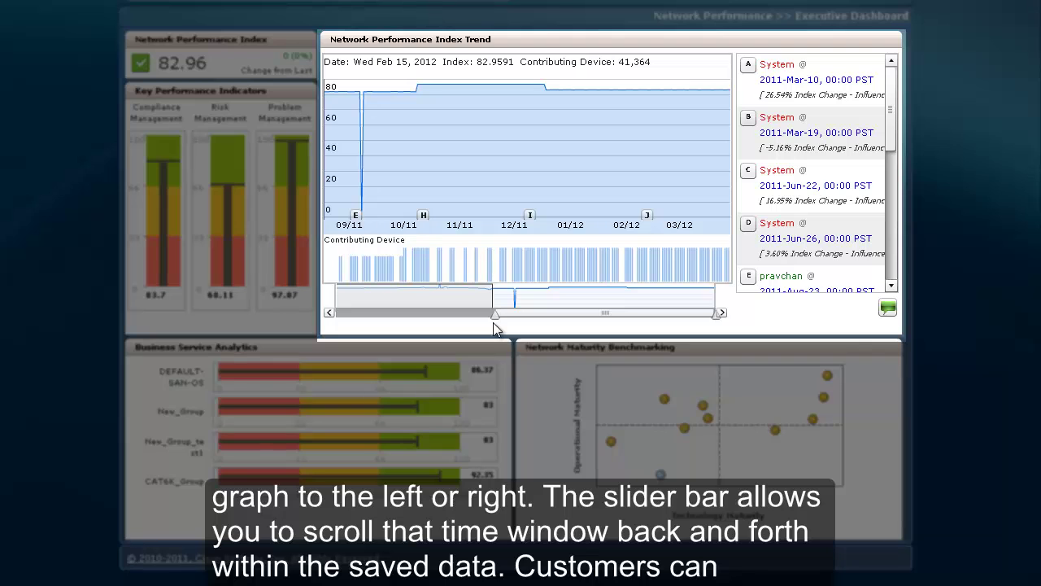
{"action": "mouse_move", "coordinate": [617, 311]}
{"action": "left_mouse_down"}
{"action": "mouse_move", "coordinate": [451, 332]}
{"action": "mouse_move", "coordinate": [692, 329]}
{"action": "mouse_move", "coordinate": [458, 336]}
{"action": "left_mouse_up"}
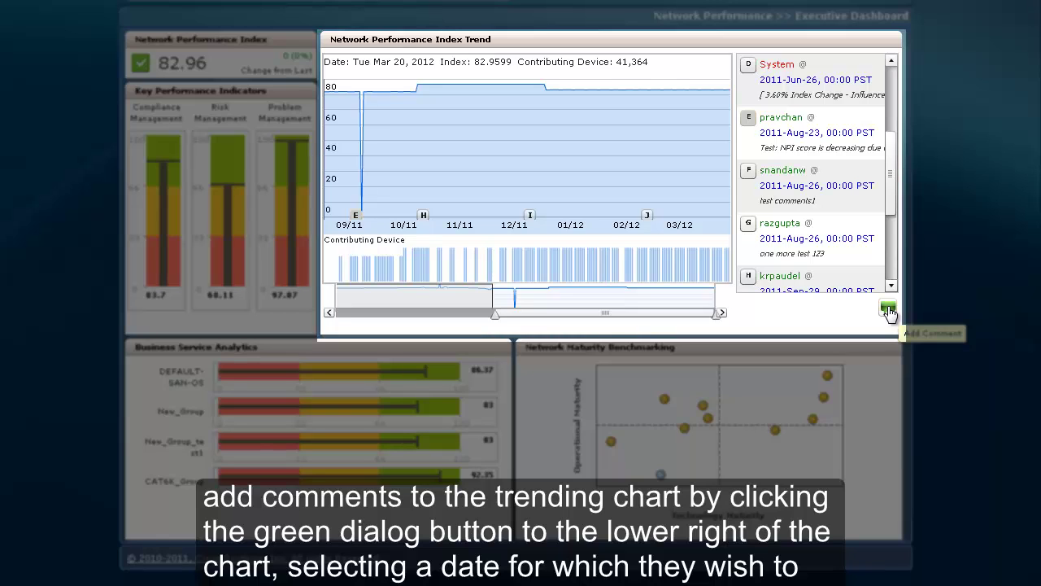
{"action": "left_click", "coordinate": [889, 310]}
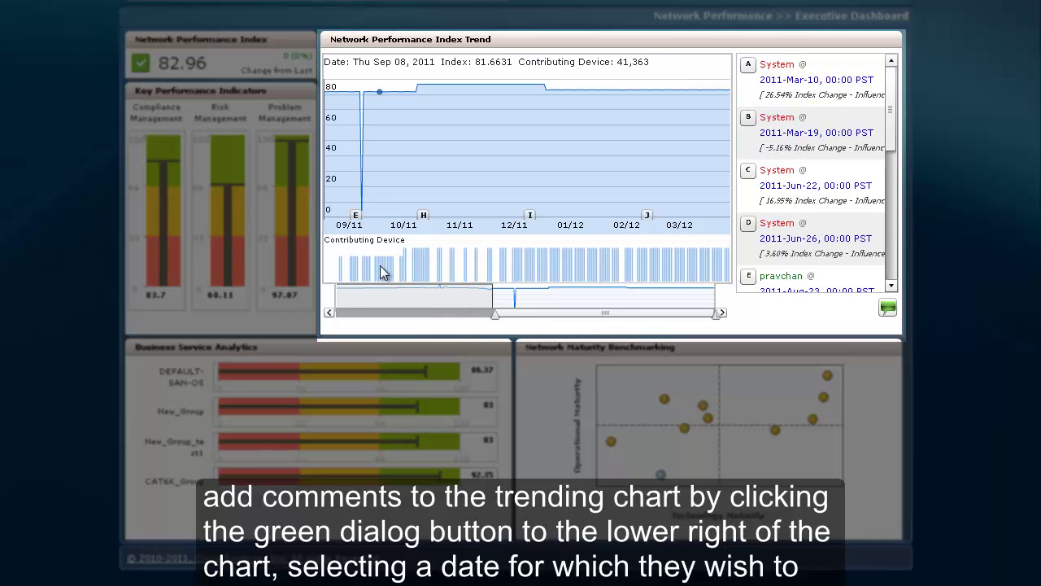
{"action": "left_click", "coordinate": [355, 216]}
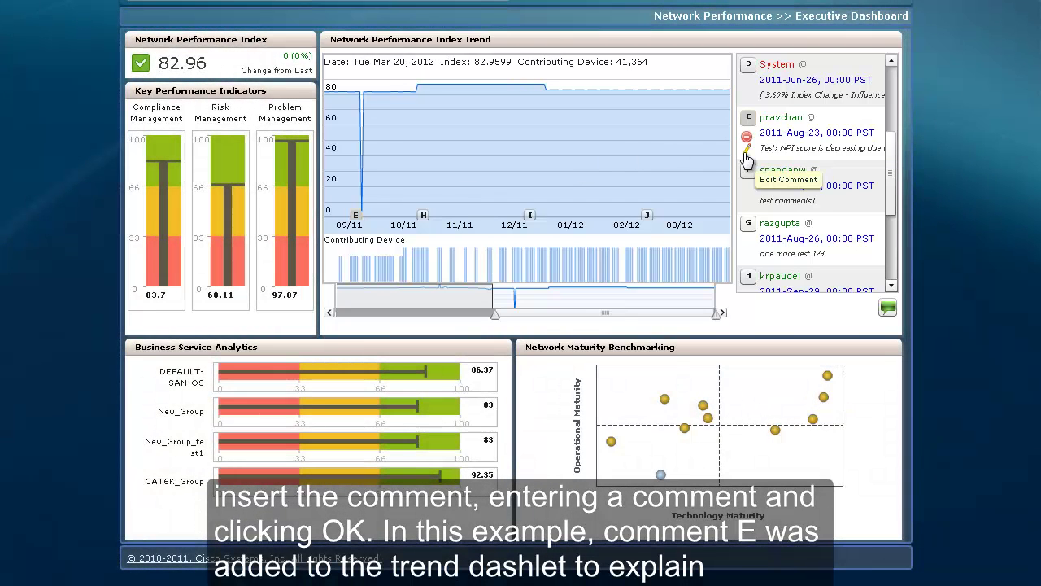
{"action": "left_click", "coordinate": [746, 153]}
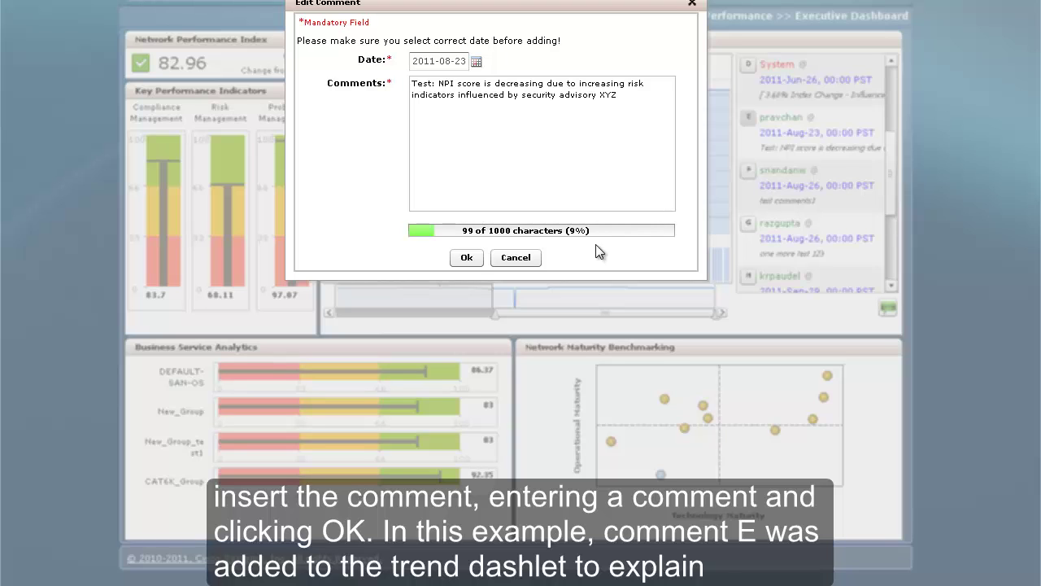
{"action": "left_click", "coordinate": [517, 257]}
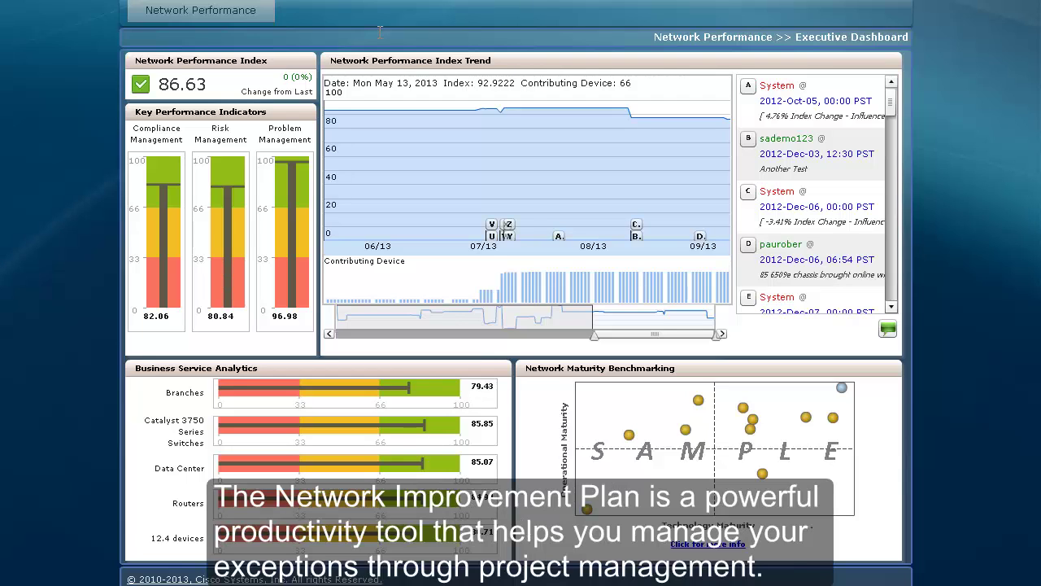
- Go to the Network Improvement Plan page from the Network Performance menu
{"action": "left_click", "coordinate": [209, 17]}
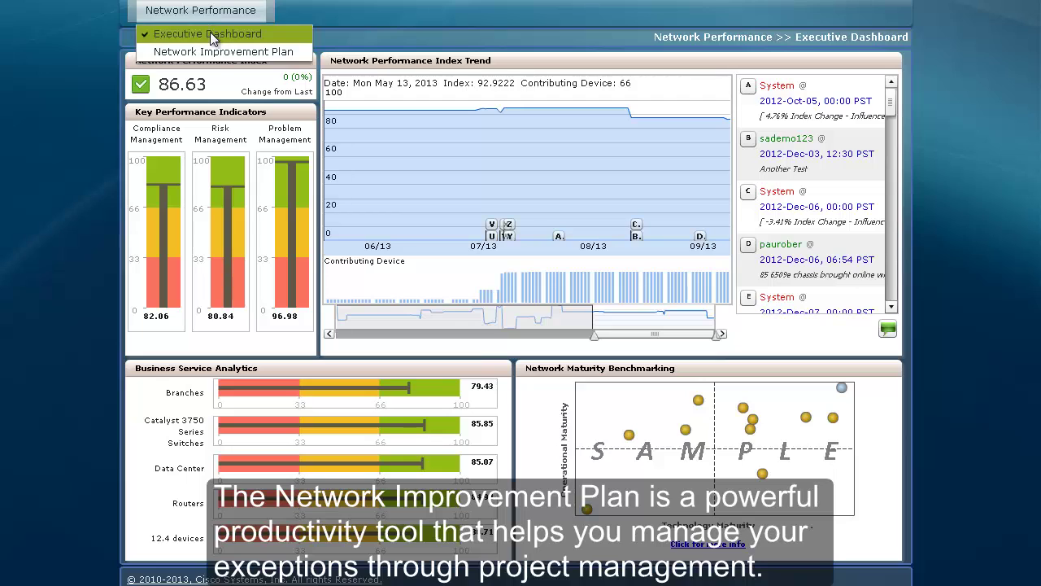
{"action": "left_click", "coordinate": [209, 52]}
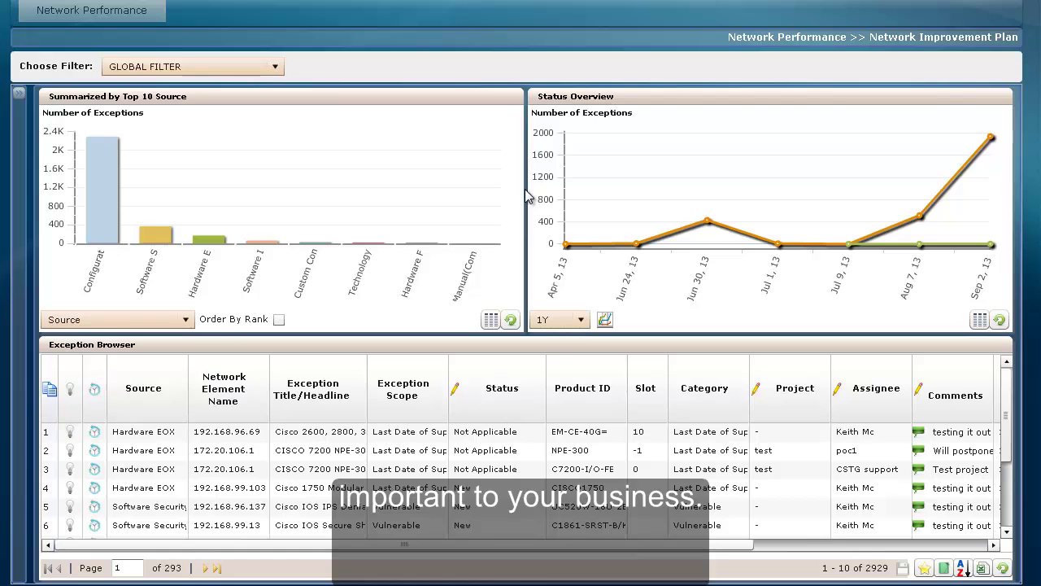
- Group the Top 10 chart by Status, toggle both status summaries' table views, and reset filter dates to default
{"action": "left_click", "coordinate": [186, 321]}
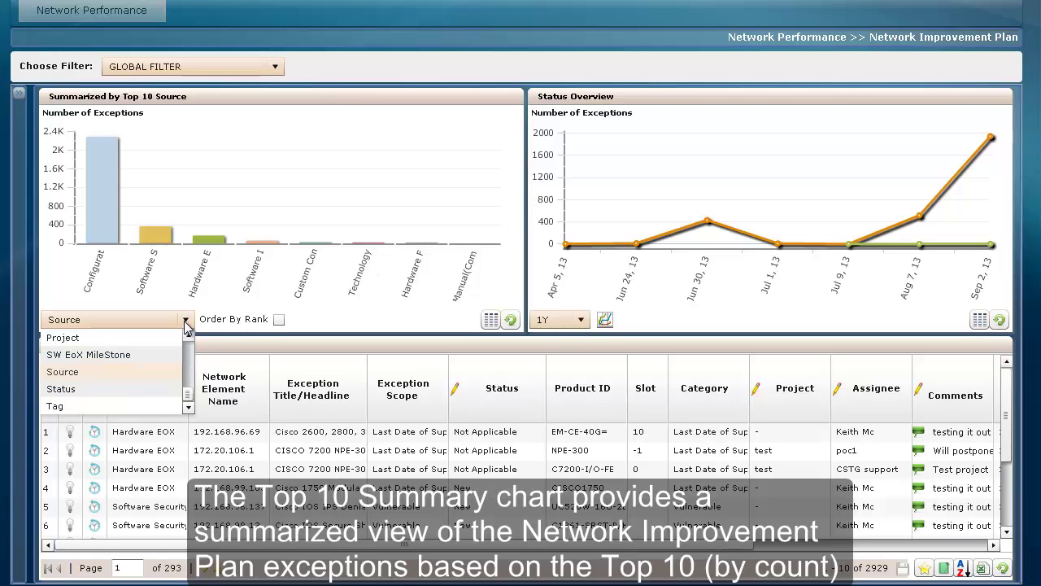
{"action": "left_click", "coordinate": [130, 391]}
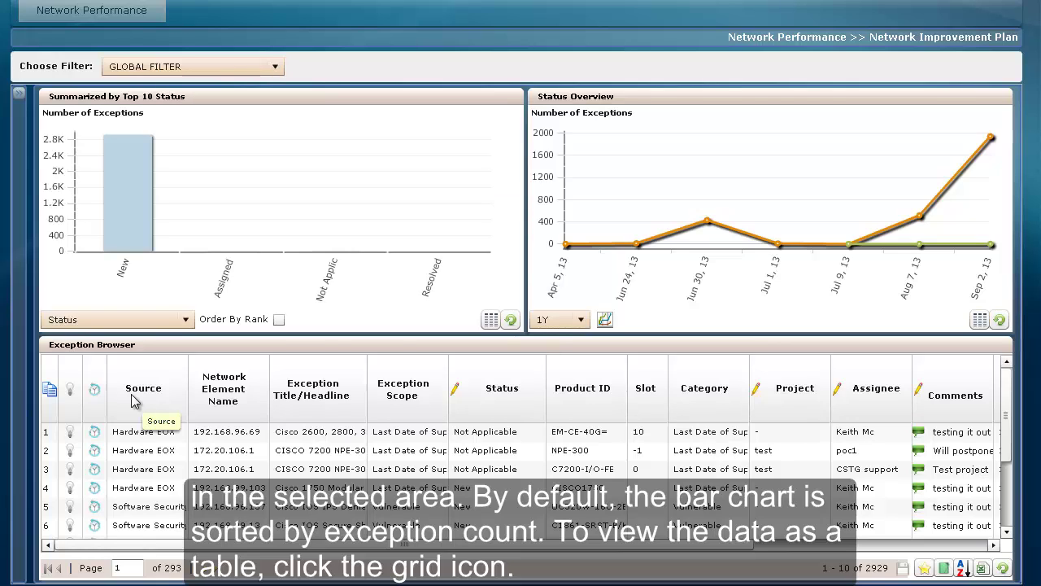
{"action": "left_click", "coordinate": [492, 320]}
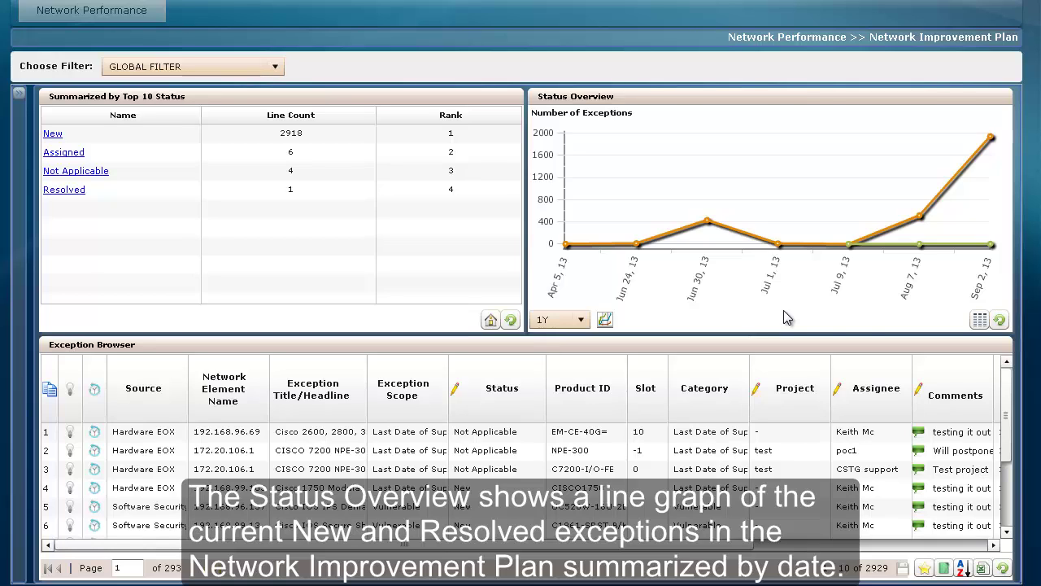
{"action": "left_click", "coordinate": [980, 320]}
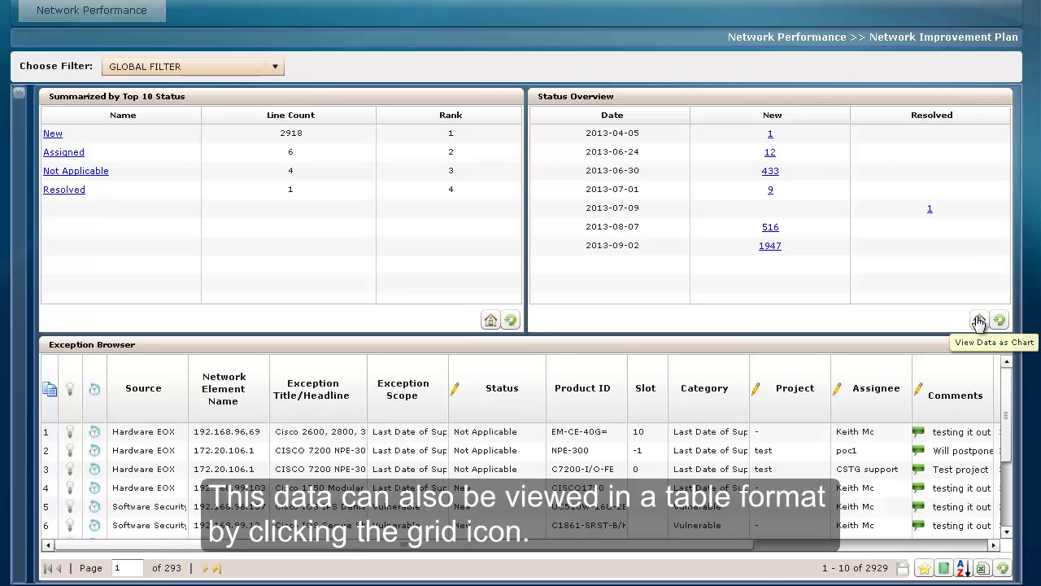
{"action": "left_click", "coordinate": [999, 320]}
{"action": "left_click", "coordinate": [486, 314]}
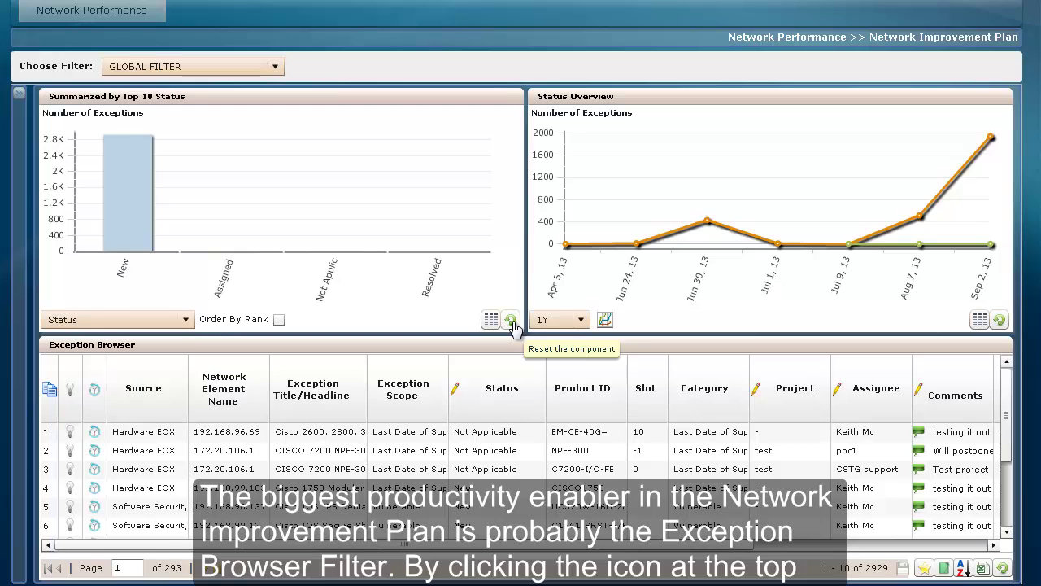
- Open the Filter panel and type 'isris' into its search box
{"action": "left_click", "coordinate": [19, 96]}
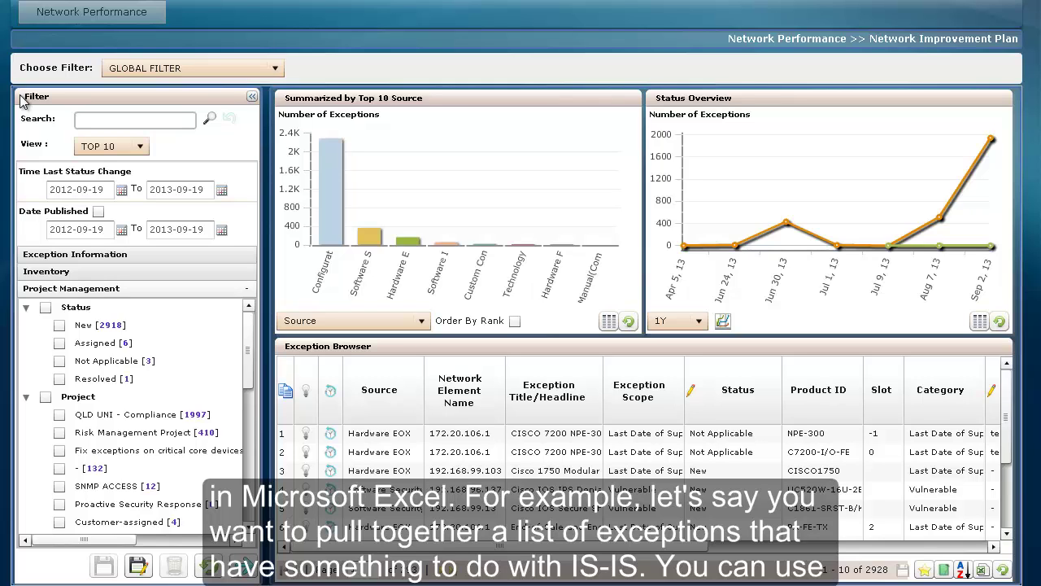
{"action": "left_click", "coordinate": [89, 121]}
{"action": "type", "text": "isr"}
{"action": "type", "text": "isis"}
- Run the isis search to see its 29 exceptions, then undo it to restore all 2928
{"action": "left_click", "coordinate": [209, 118]}
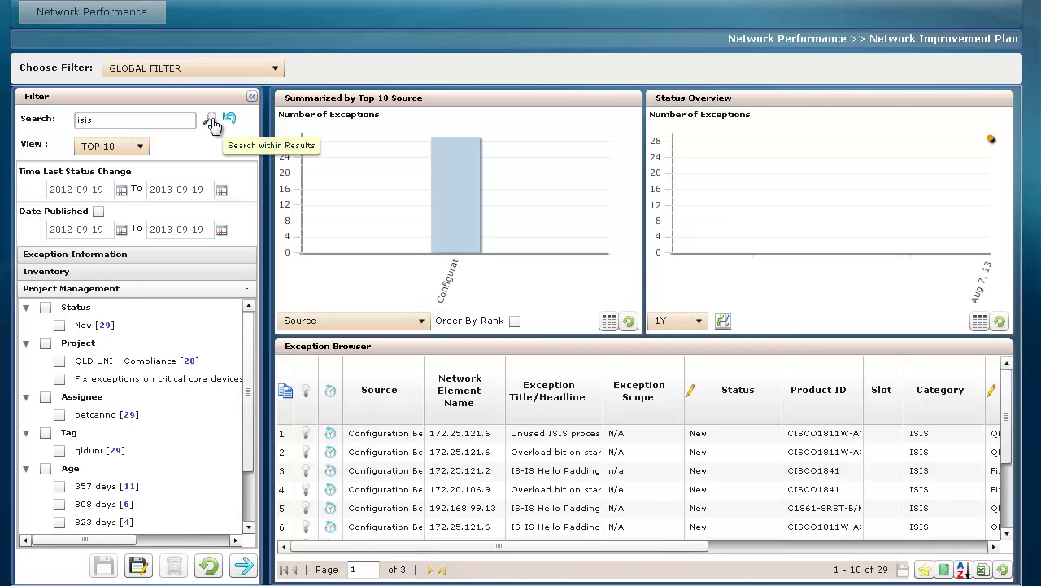
{"action": "left_click", "coordinate": [228, 122]}
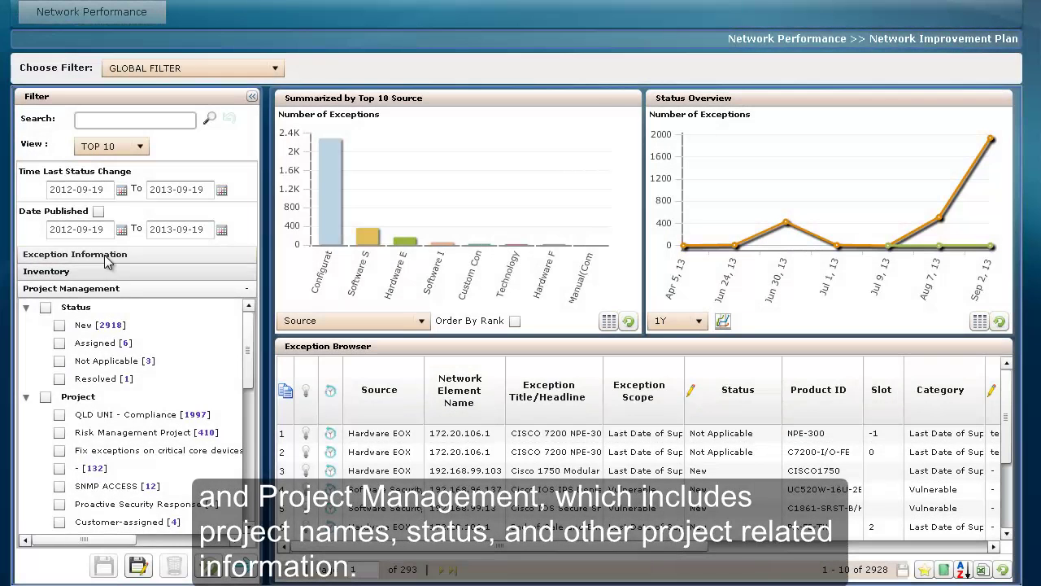
- Tick HIGH exception priority, the Routers device group and Risk Management Project [410] in the filter
{"action": "left_click", "coordinate": [105, 259]}
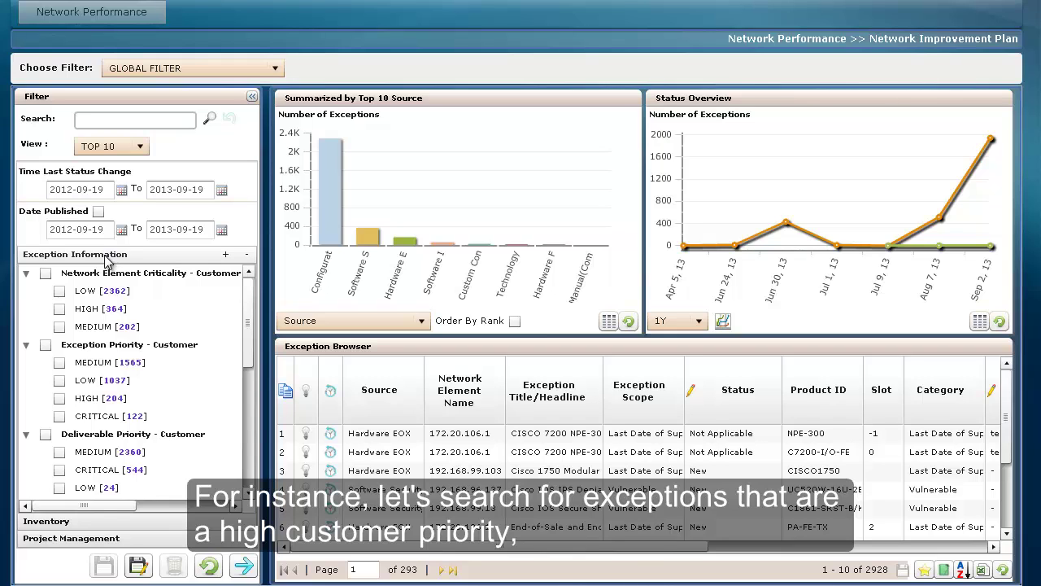
{"action": "left_click", "coordinate": [59, 399]}
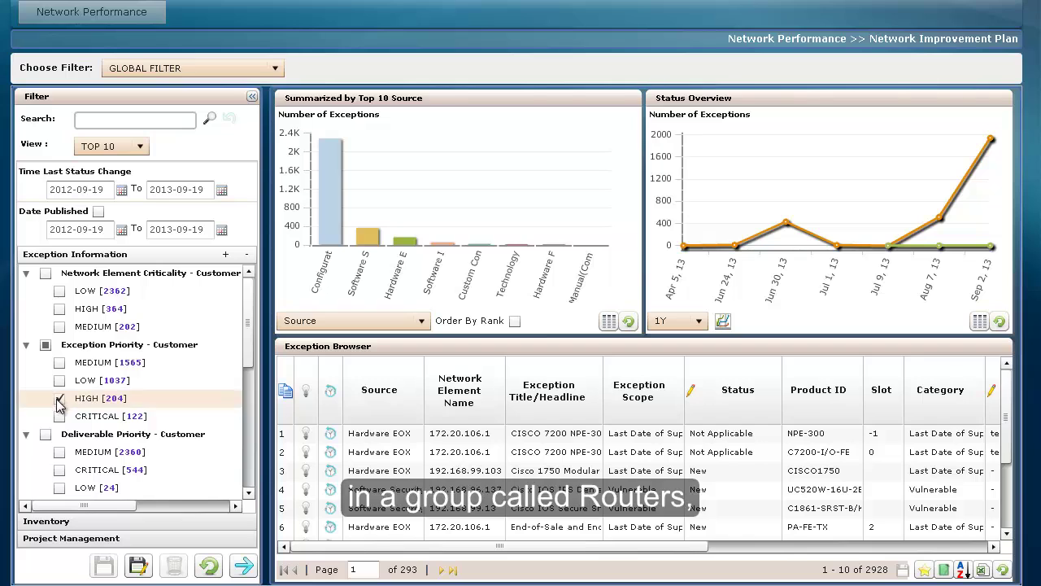
{"action": "left_click", "coordinate": [60, 522]}
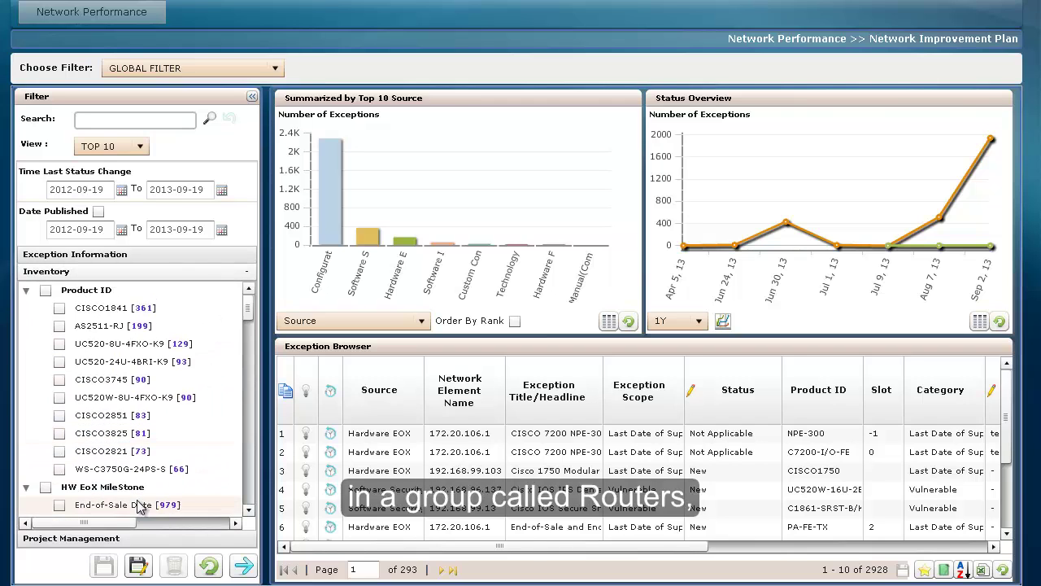
{"action": "left_click_drag", "start_coordinate": [251, 314], "coordinate": [244, 399]}
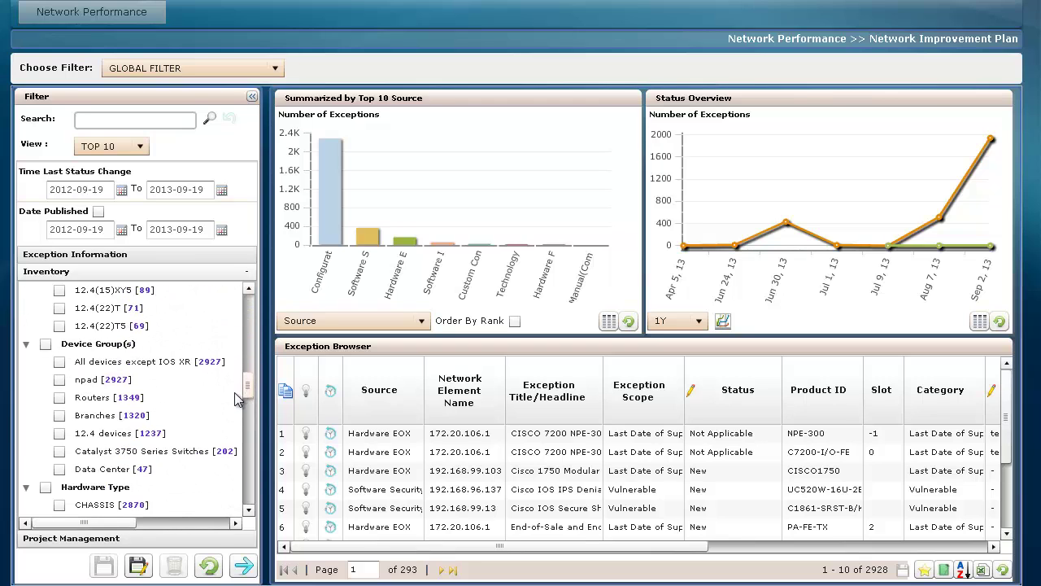
{"action": "left_click", "coordinate": [60, 399]}
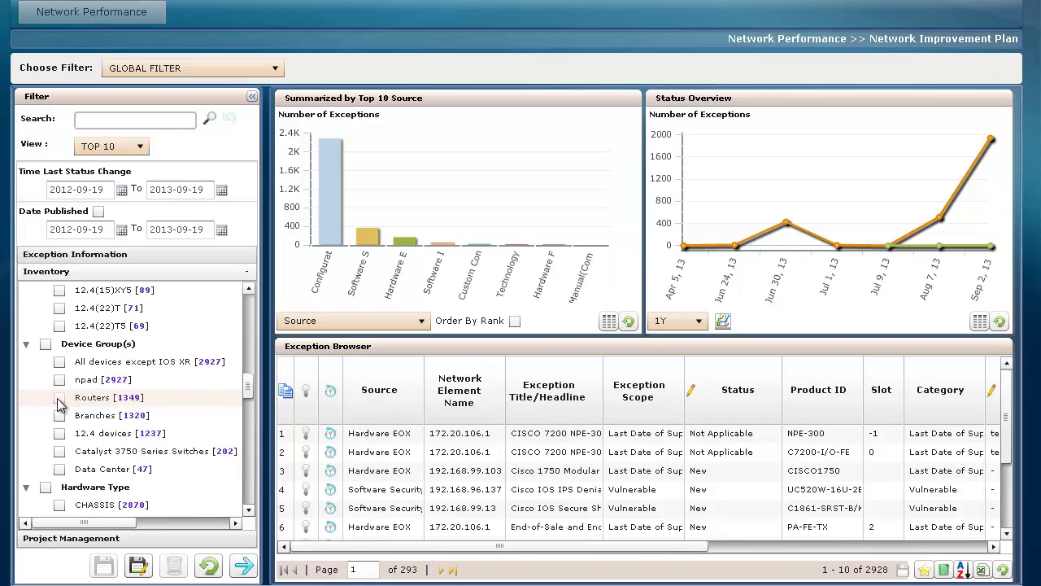
{"action": "left_click", "coordinate": [69, 538]}
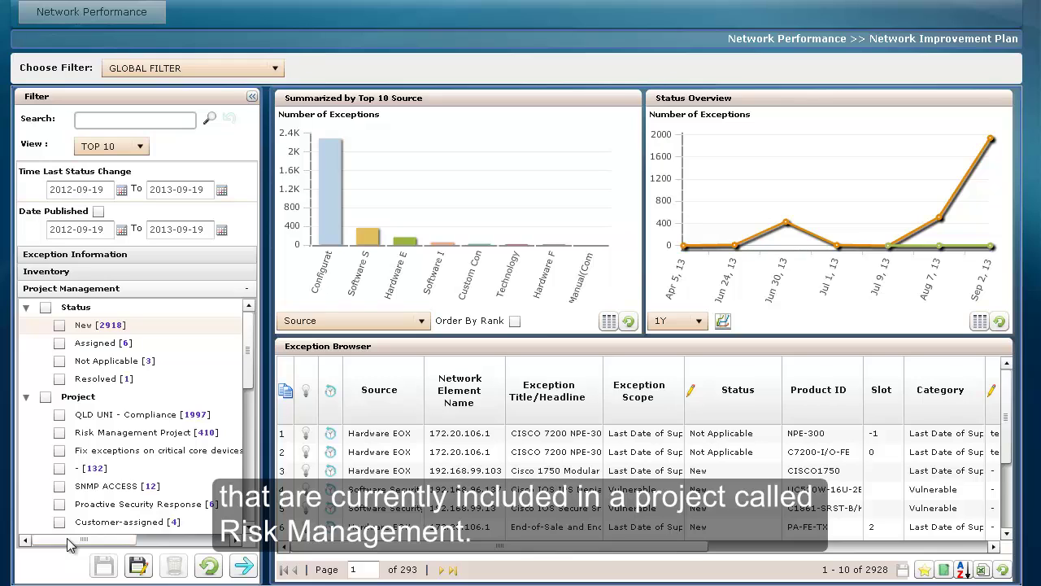
{"action": "left_click", "coordinate": [59, 433]}
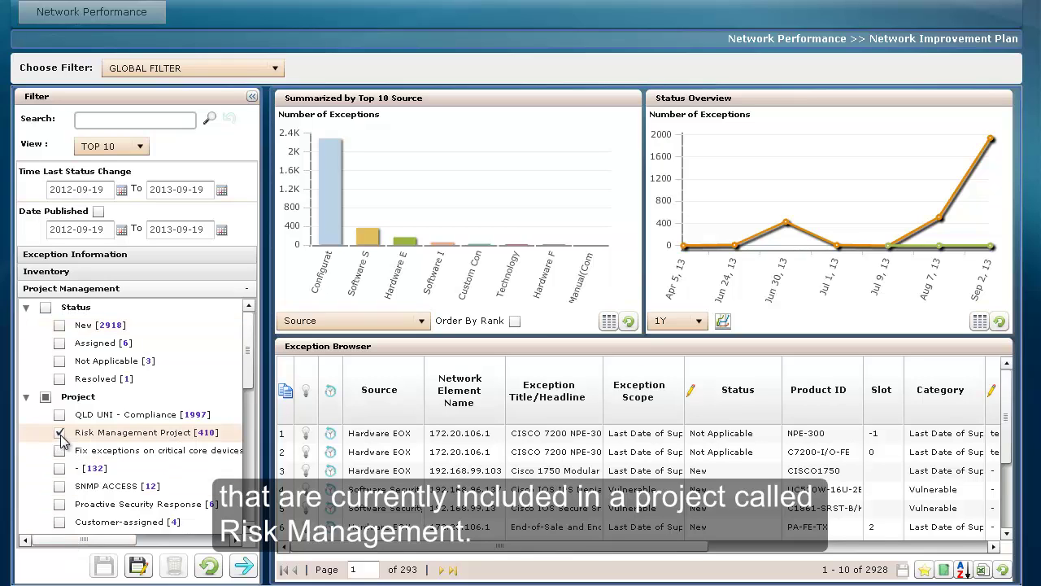
- Apply the filters, listing 25 New QLD UNI - Compliance exceptions, and request a CSV export
{"action": "left_click", "coordinate": [243, 567]}
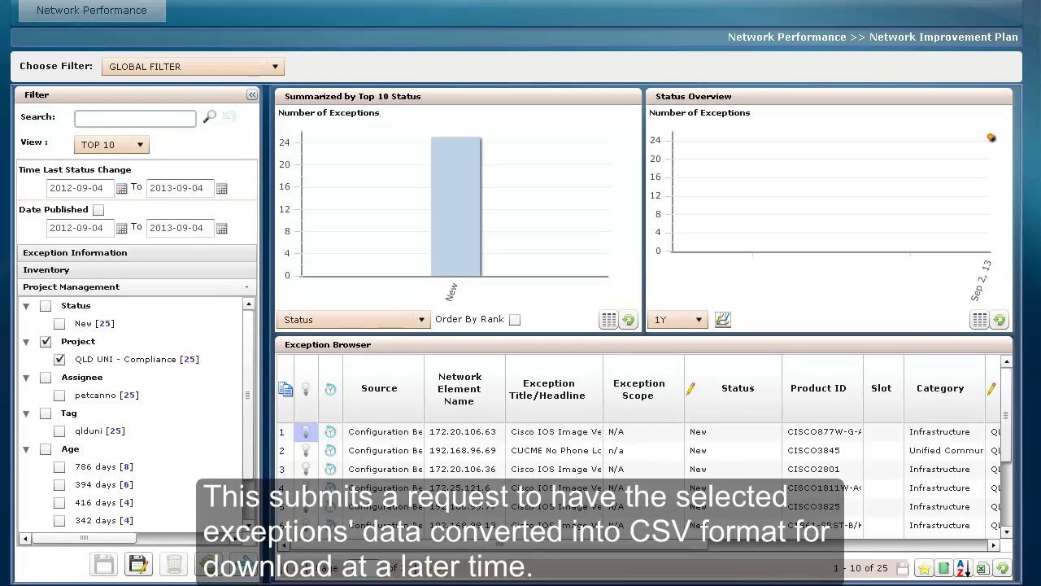
{"action": "left_click", "coordinate": [981, 569]}
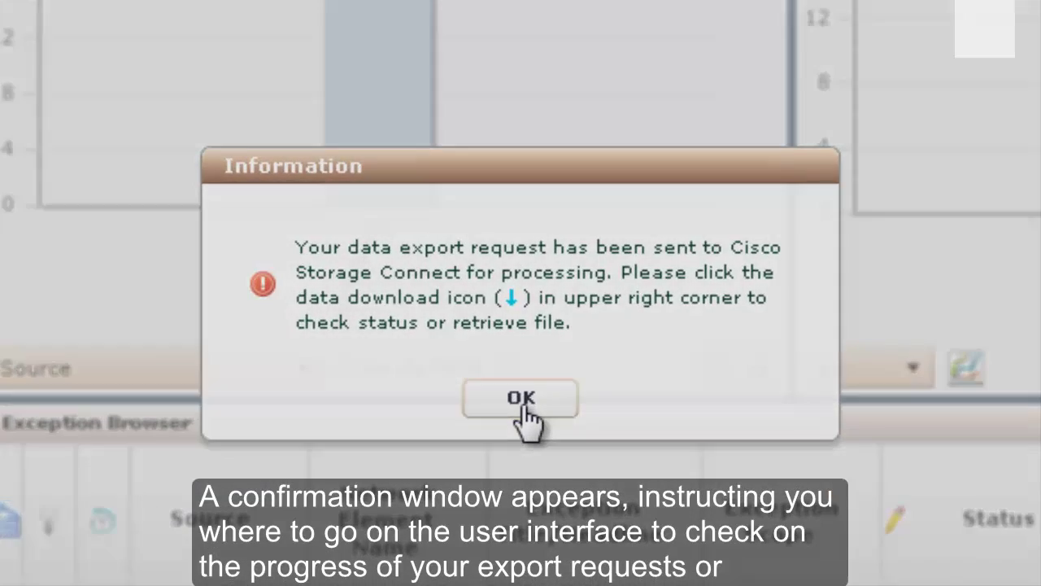
- Acknowledge the CSV export confirmation sent to Cisco Storage Connect with OK
{"action": "left_click", "coordinate": [522, 398]}
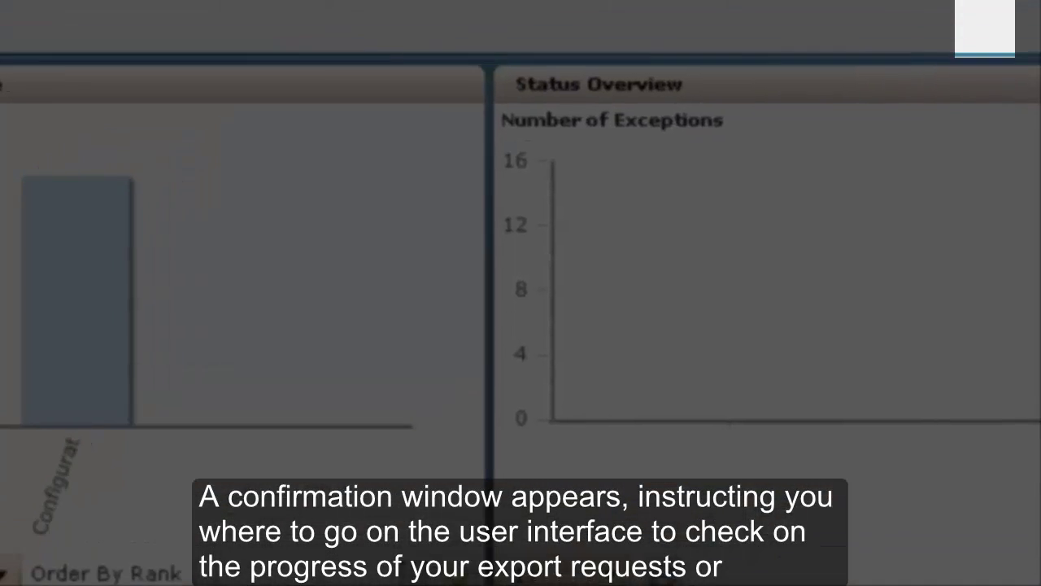